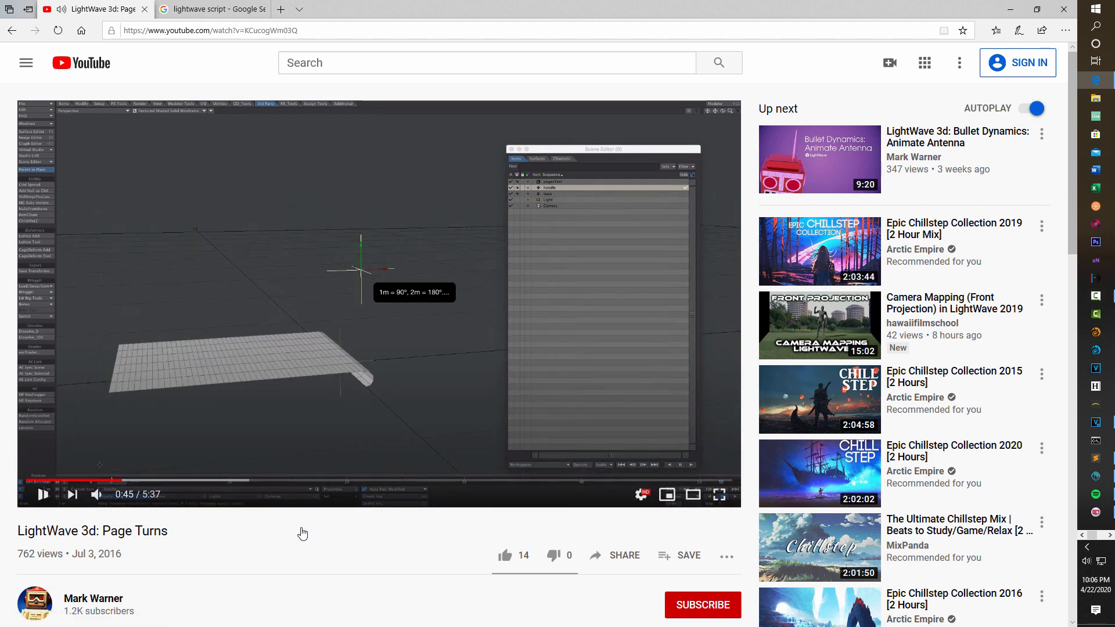
Expand the page-turn video's description and open its Grid Spread plugin link.
{"action": "scroll", "coordinate": [303, 533], "scroll_direction": "down", "scroll_amount": 3}
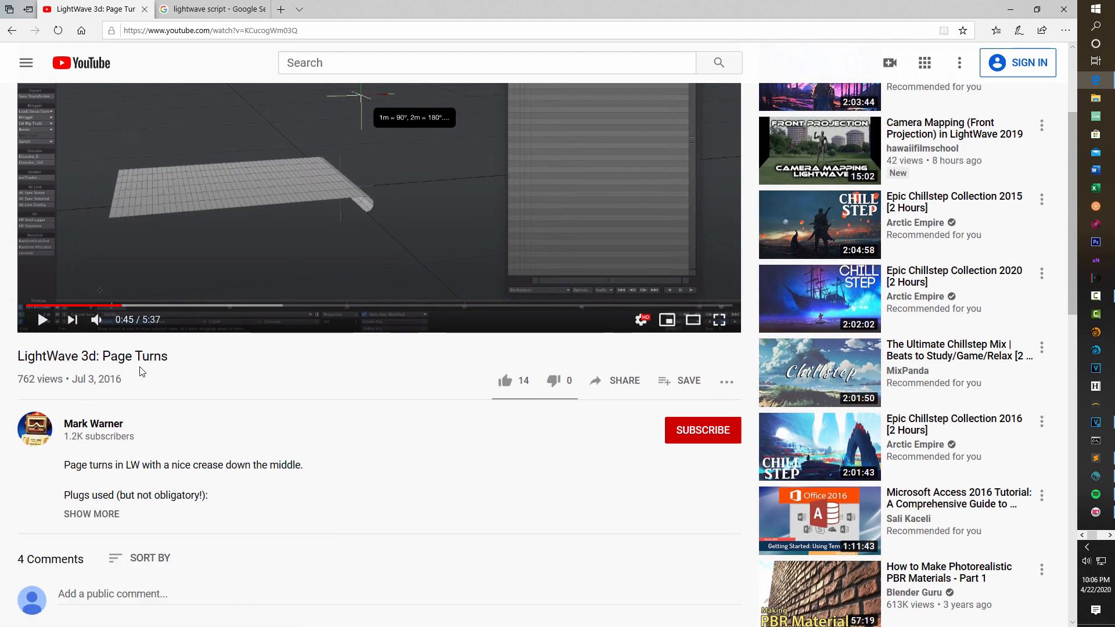
{"action": "scroll", "coordinate": [244, 393], "scroll_direction": "down", "scroll_amount": 3}
{"action": "left_click", "coordinate": [102, 342]}
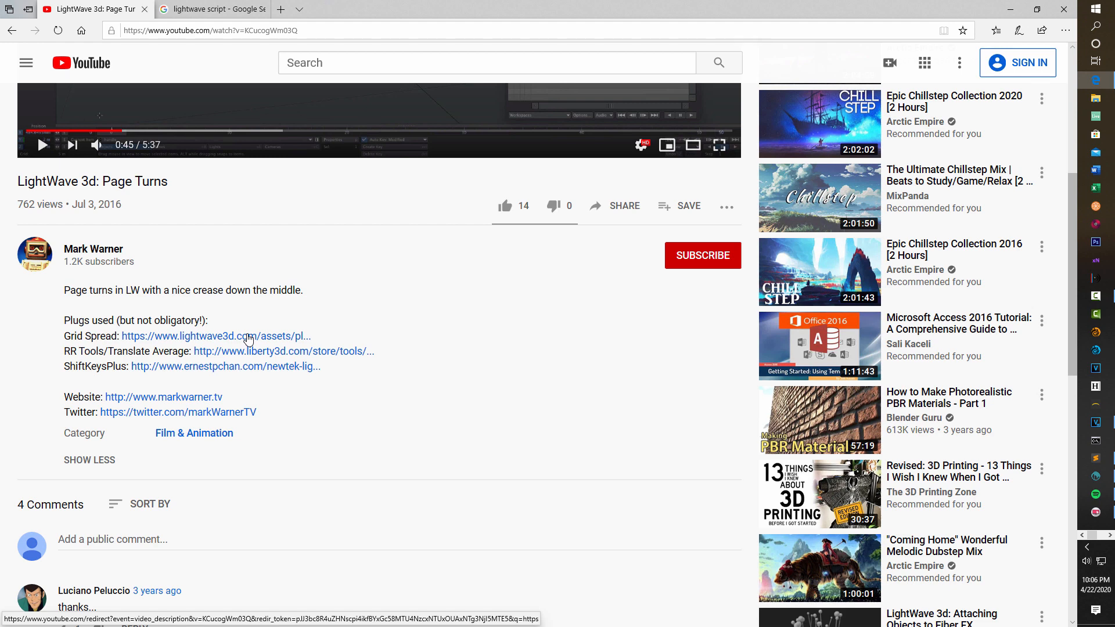
{"action": "left_click", "coordinate": [249, 337]}
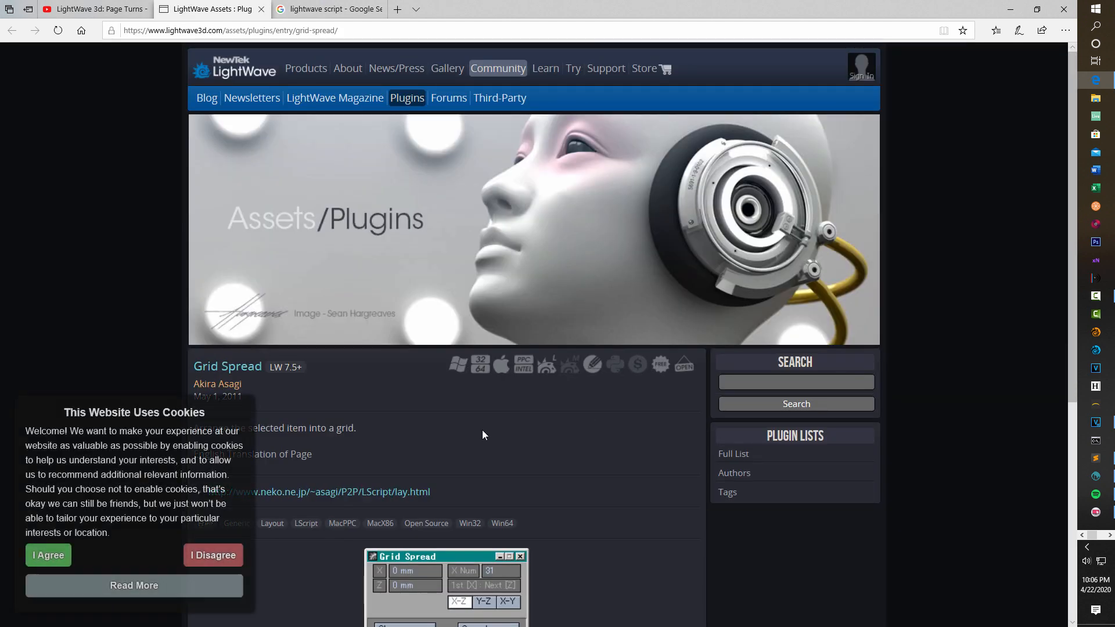
Follow the plugin page's link to the author's LScript site and open the Grid Spread script source.
{"action": "scroll", "coordinate": [482, 433], "scroll_direction": "down", "scroll_amount": 5}
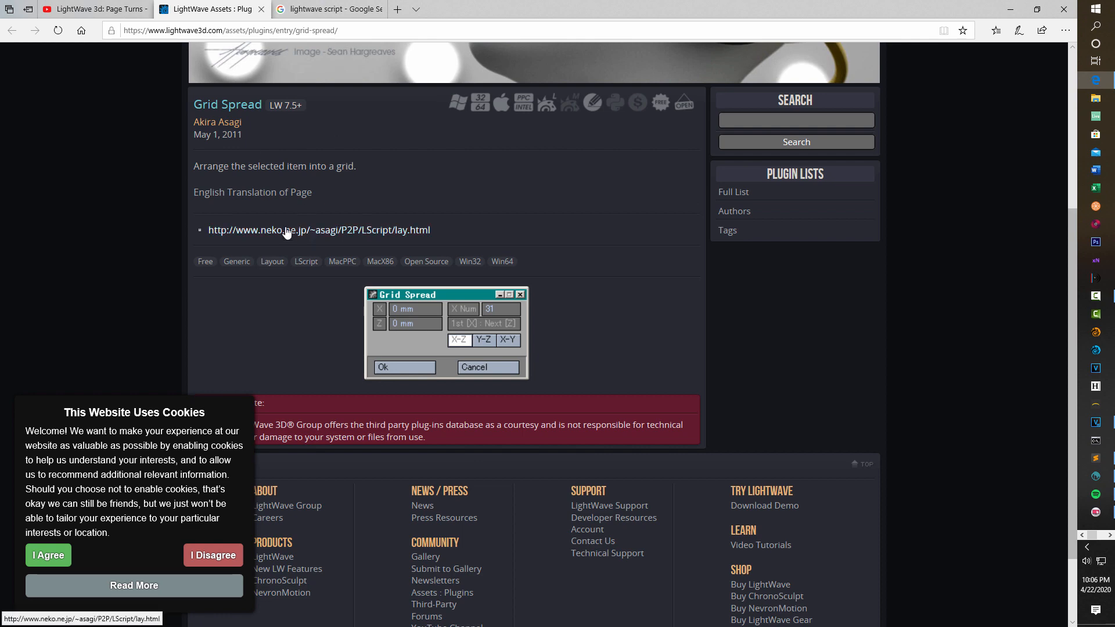
{"action": "left_click", "coordinate": [350, 231]}
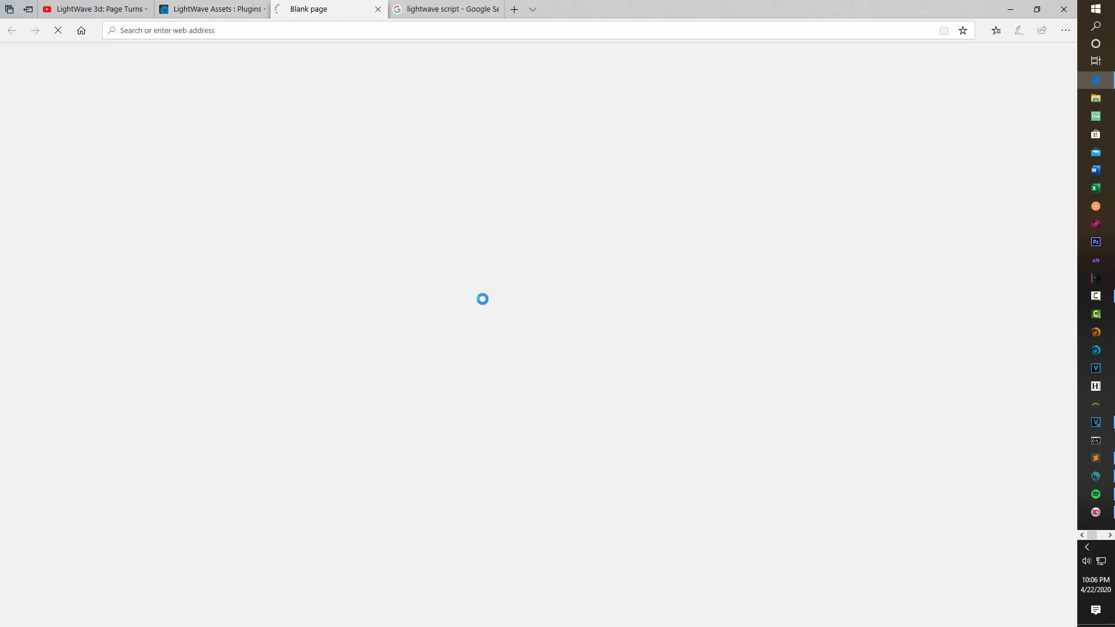
{"action": "scroll", "coordinate": [504, 328], "scroll_direction": "down", "scroll_amount": 15}
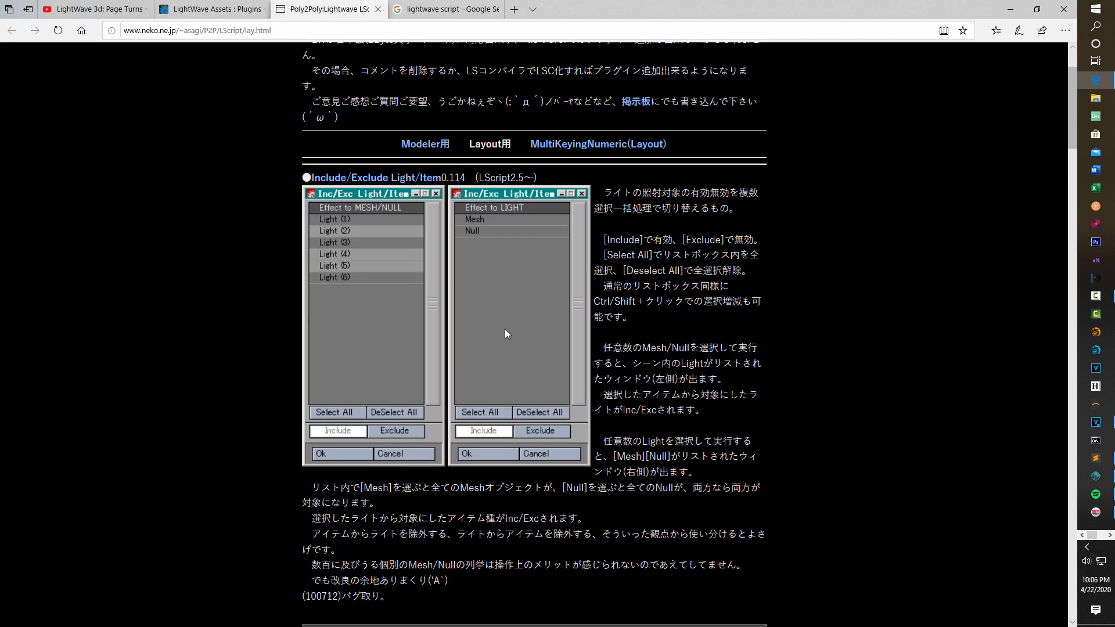
{"action": "scroll", "coordinate": [504, 328], "scroll_direction": "down", "scroll_amount": 20}
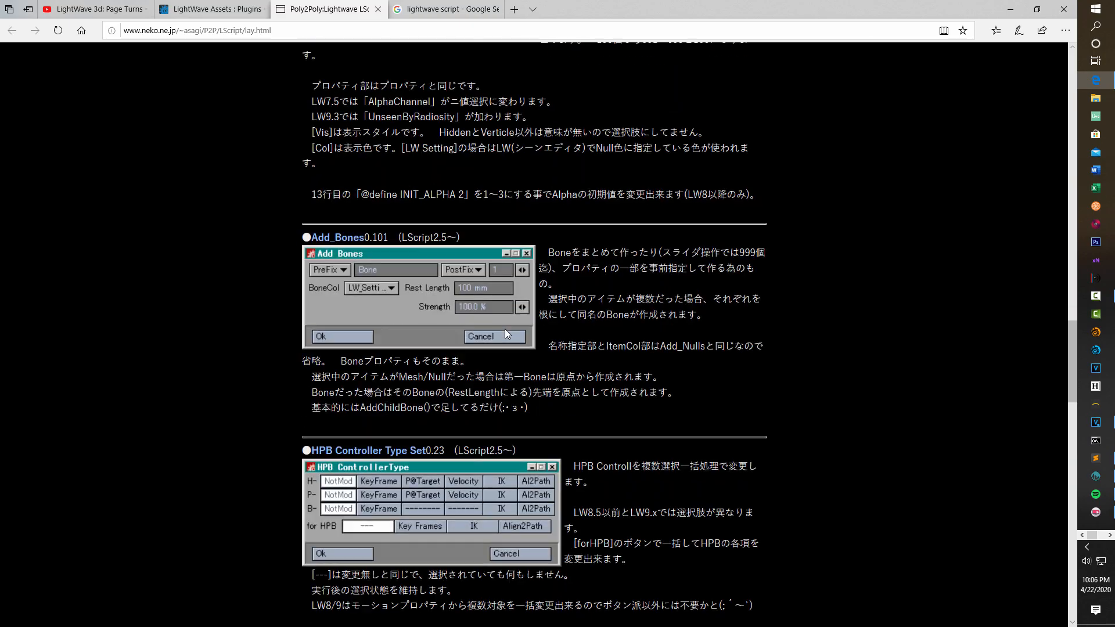
{"action": "scroll", "coordinate": [505, 330], "scroll_direction": "down", "scroll_amount": 5}
{"action": "scroll", "coordinate": [506, 332], "scroll_direction": "up", "scroll_amount": 20}
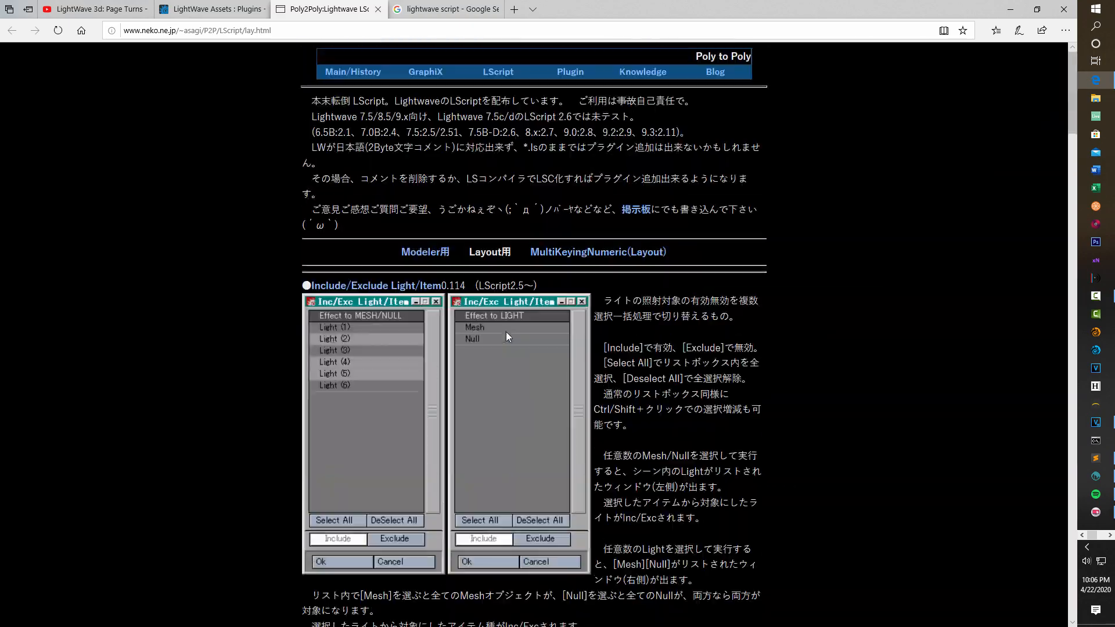
{"action": "scroll", "coordinate": [507, 333], "scroll_direction": "down", "scroll_amount": 6}
{"action": "scroll", "coordinate": [506, 334], "scroll_direction": "down", "scroll_amount": 10}
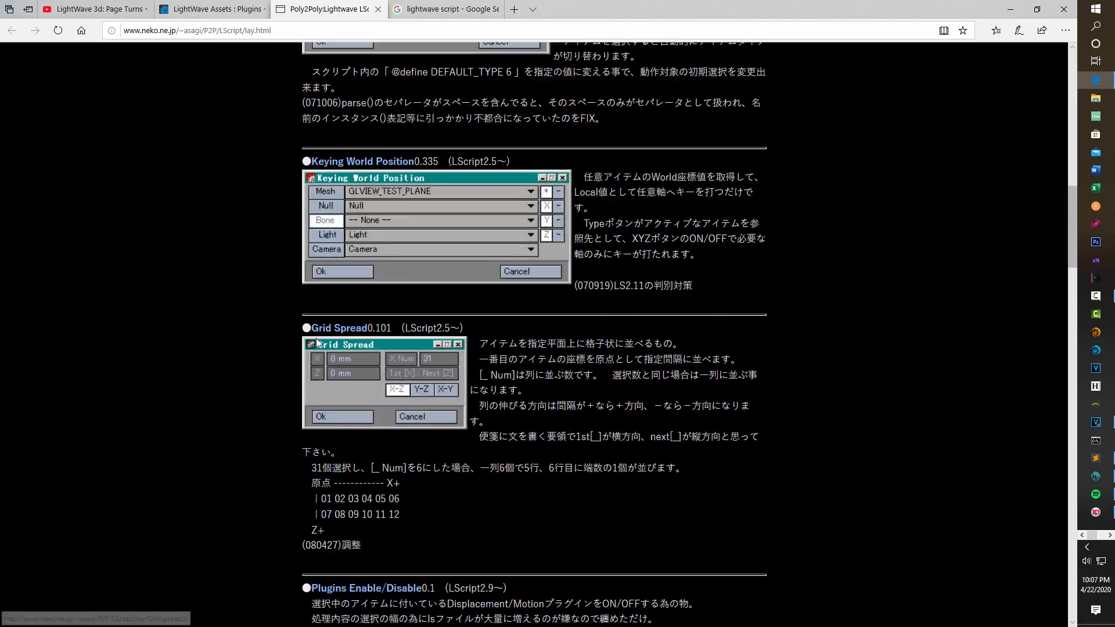
{"action": "left_click", "coordinate": [344, 329]}
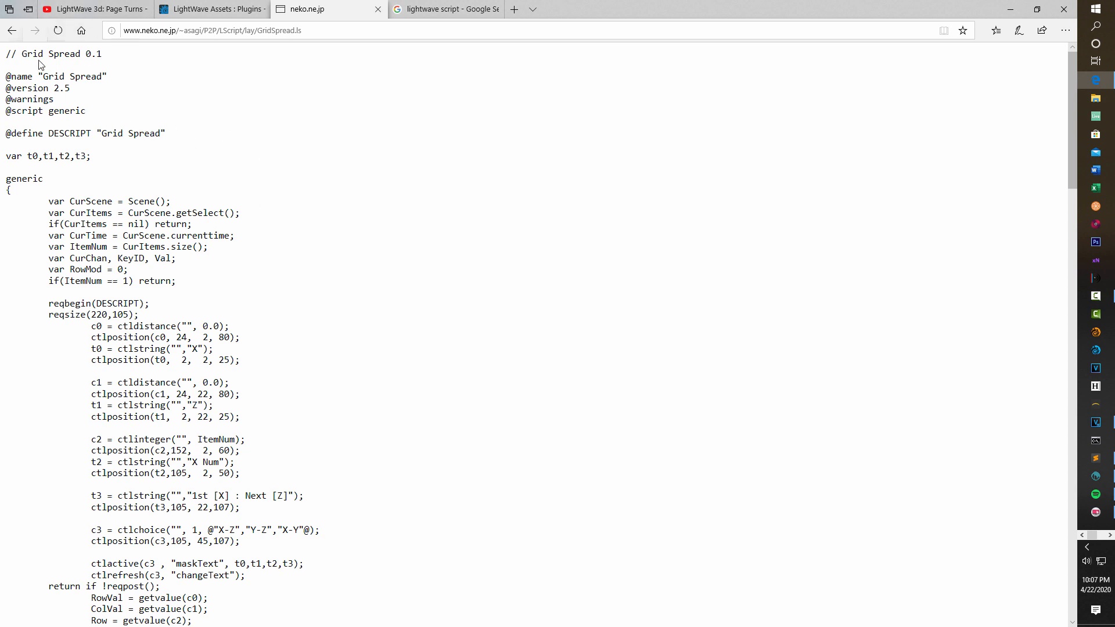
Copy the entire Grid Spread script and paste it into the empty gridspread.ls file in Sublime Text.
{"action": "left_click_drag", "start_coordinate": [7, 54], "coordinate": [277, 614]}
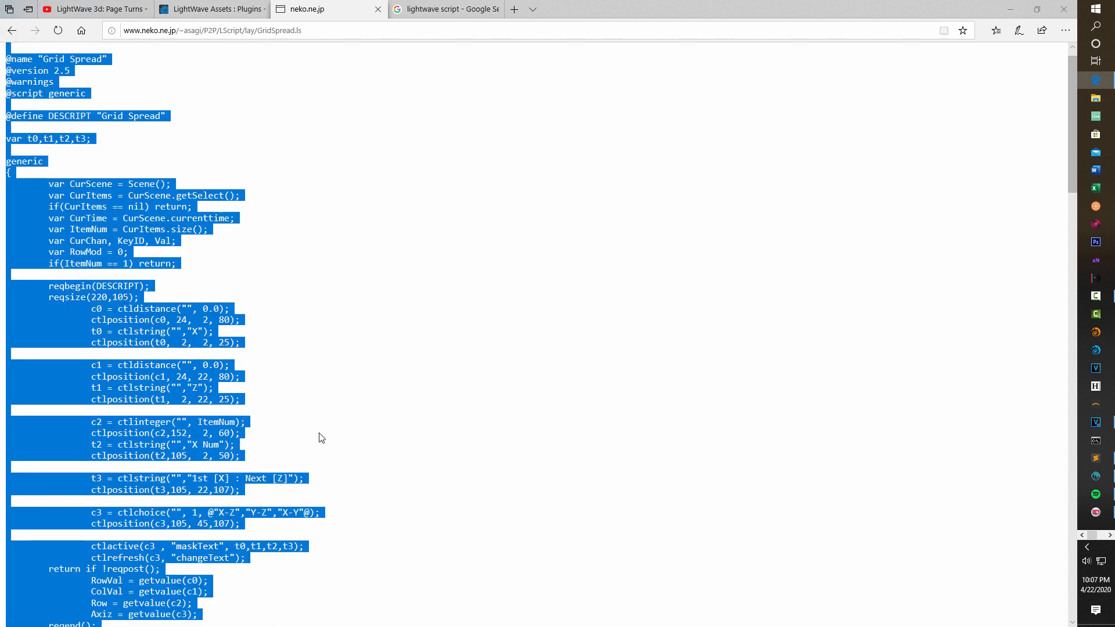
{"action": "left_click", "coordinate": [1098, 462]}
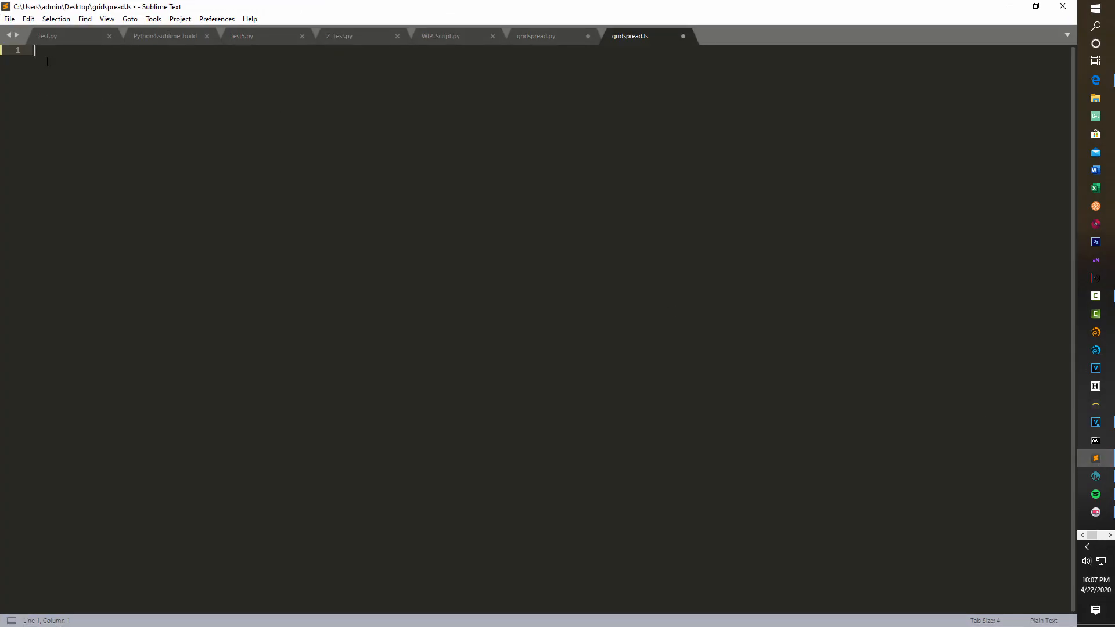
{"action": "key", "text": "ctrl+v"}
{"action": "scroll", "coordinate": [397, 341], "scroll_direction": "up", "scroll_amount": 20}
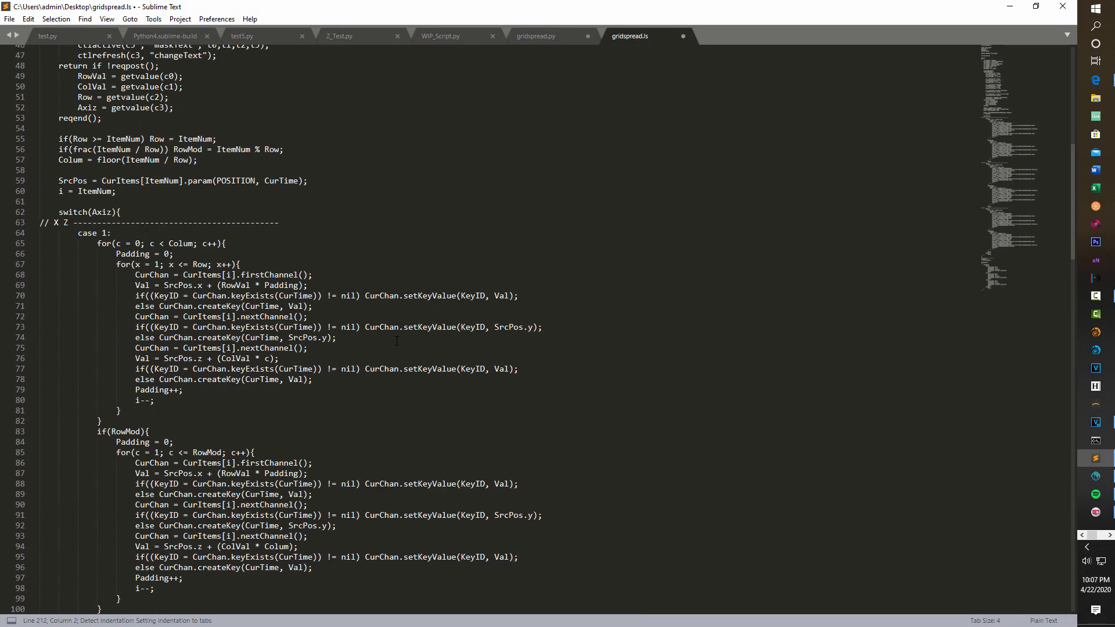
{"action": "scroll", "coordinate": [397, 341], "scroll_direction": "up", "scroll_amount": 15}
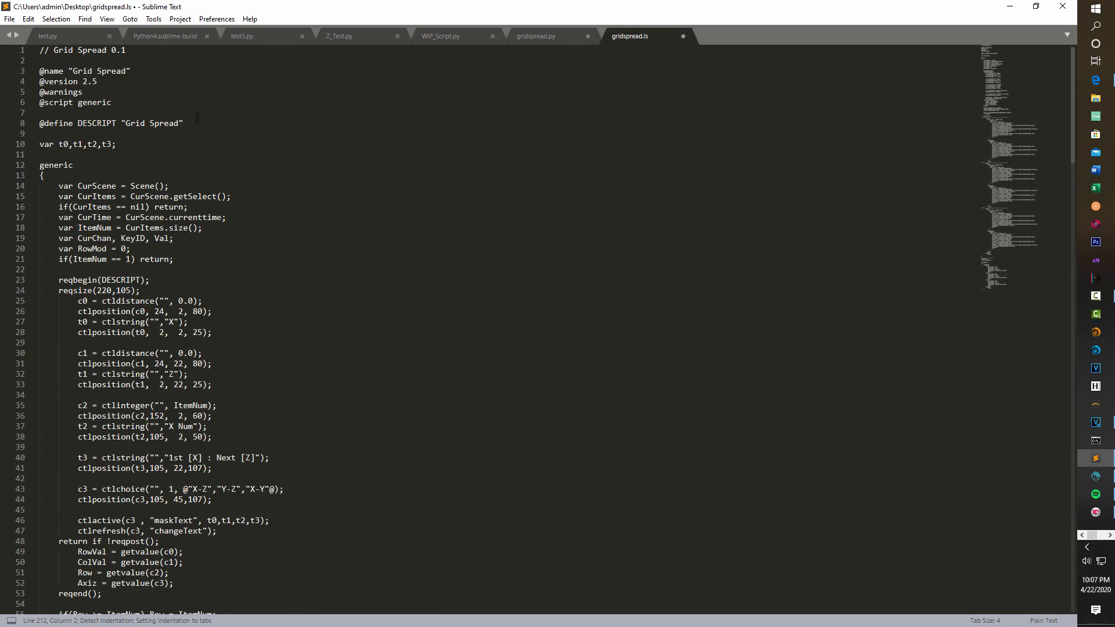
Save the script to the Desktop under the name GridSpread.ls.
{"action": "left_click", "coordinate": [9, 19]}
{"action": "left_click", "coordinate": [48, 134]}
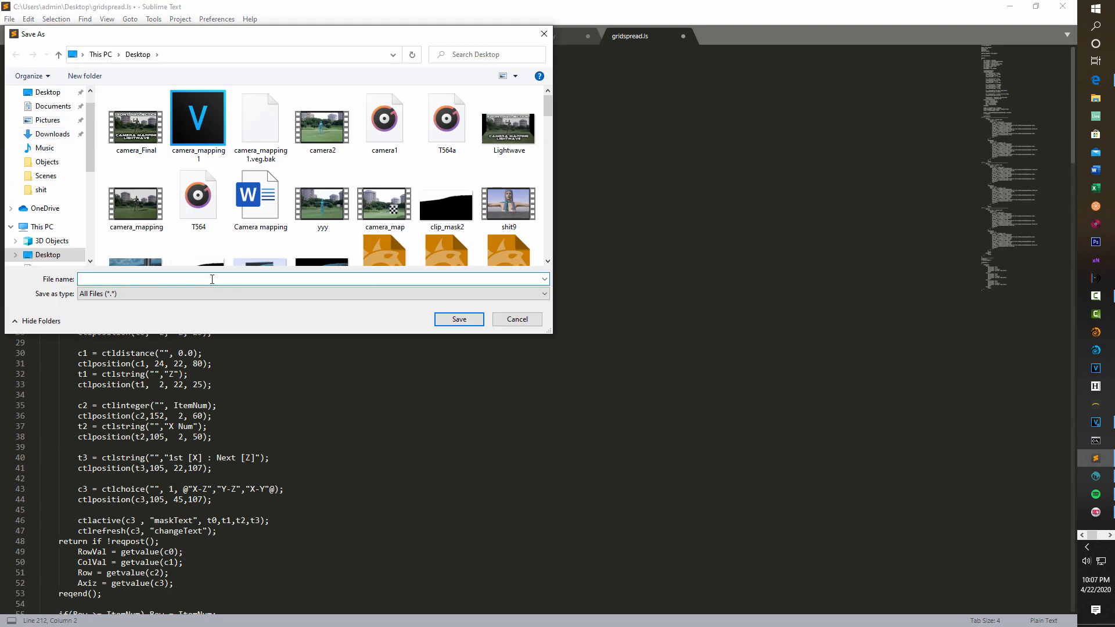
{"action": "type", "text": "GridSpread.ls"}
{"action": "left_click", "coordinate": [472, 319]}
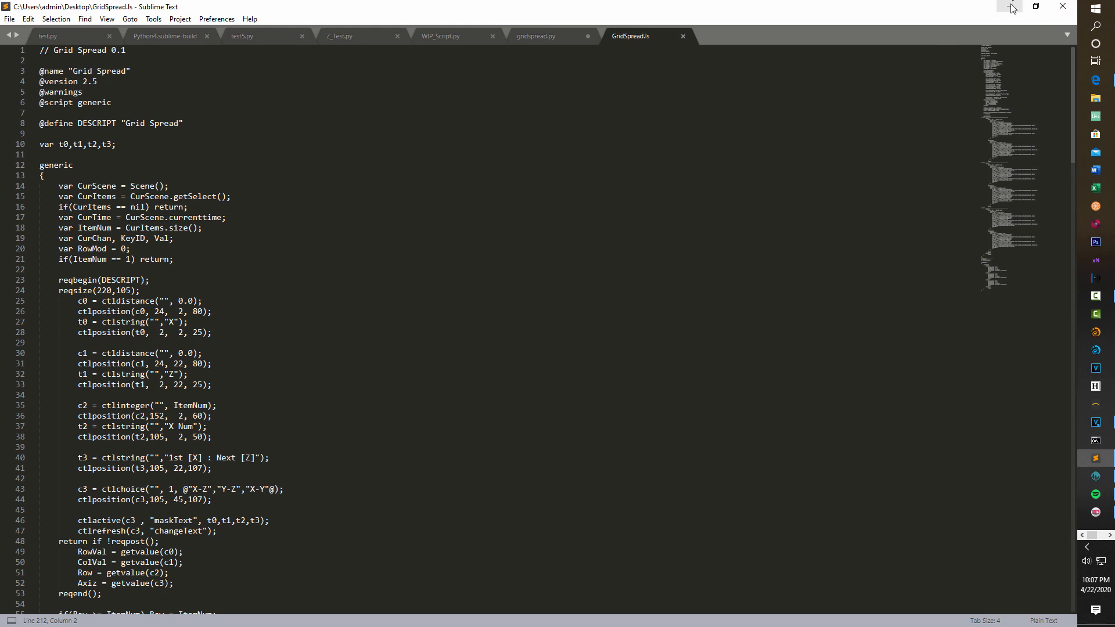
Switch to LightWave Layout, open the menu configuration and add a new group under Main Menu.
{"action": "left_click", "coordinate": [1105, 534]}
{"action": "left_click", "coordinate": [1095, 118]}
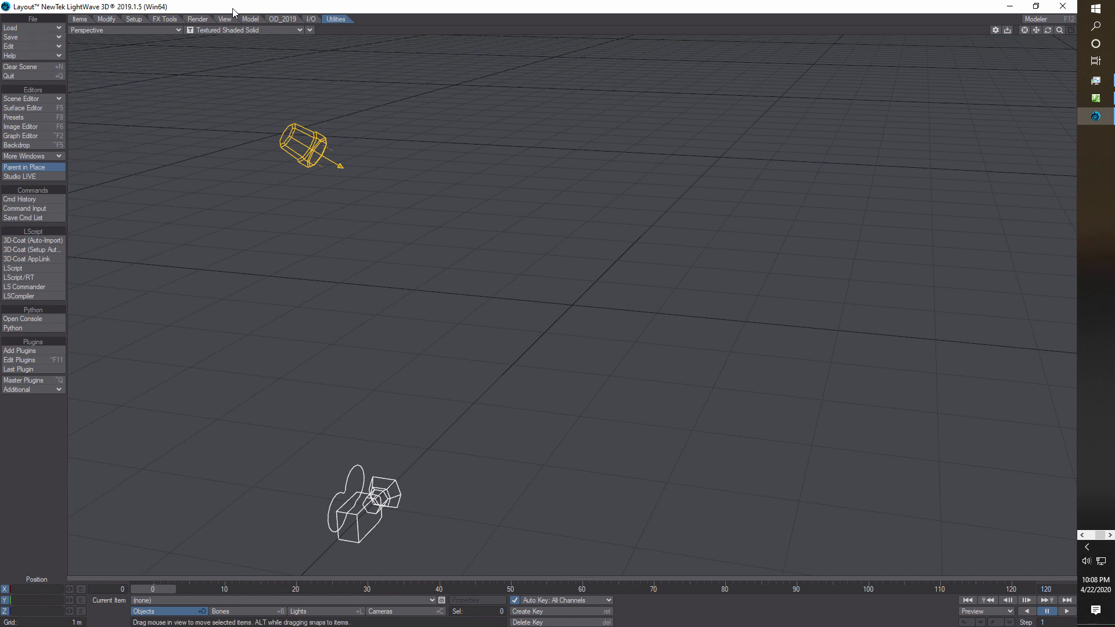
{"action": "left_click", "coordinate": [59, 46]}
{"action": "left_click", "coordinate": [60, 44]}
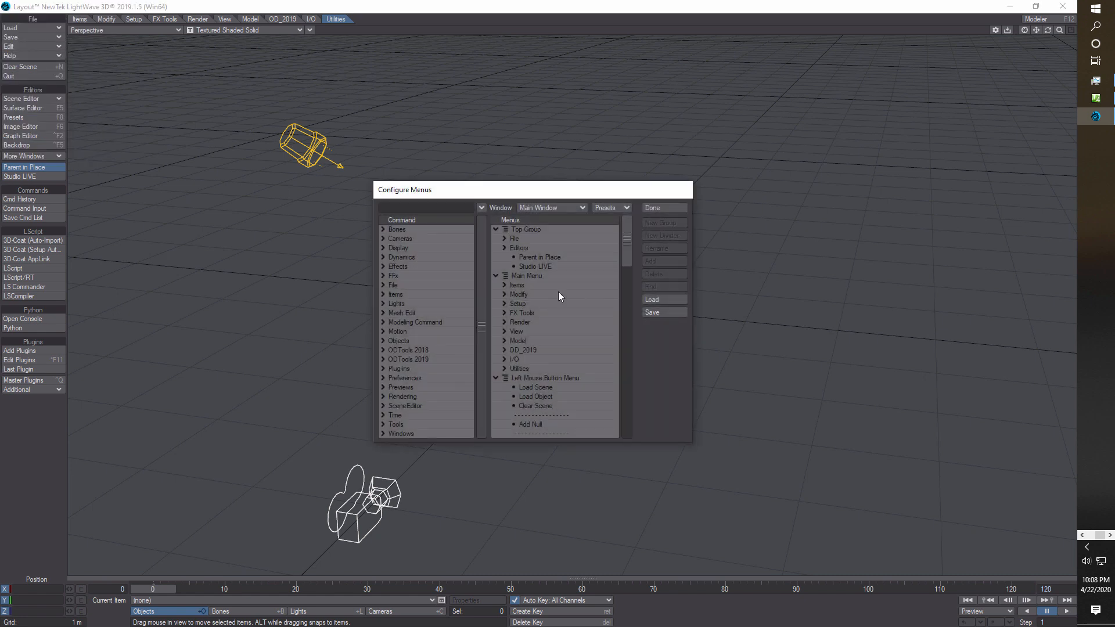
{"action": "left_click", "coordinate": [527, 276]}
{"action": "left_click", "coordinate": [662, 224]}
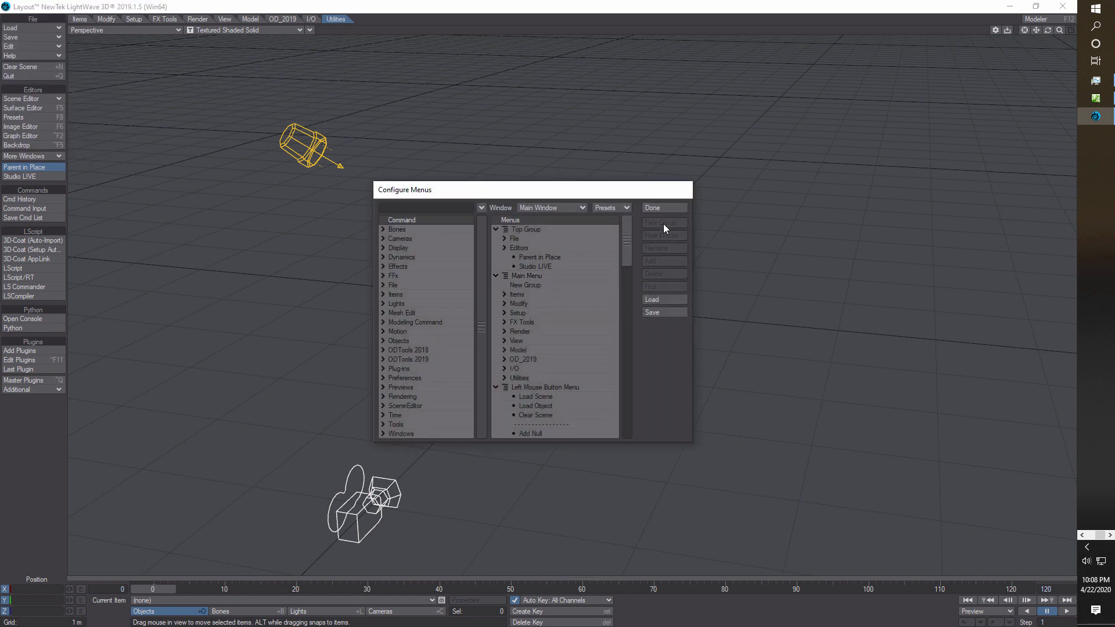
Rename the new Main Menu group as My Scripts.
{"action": "left_click", "coordinate": [544, 284]}
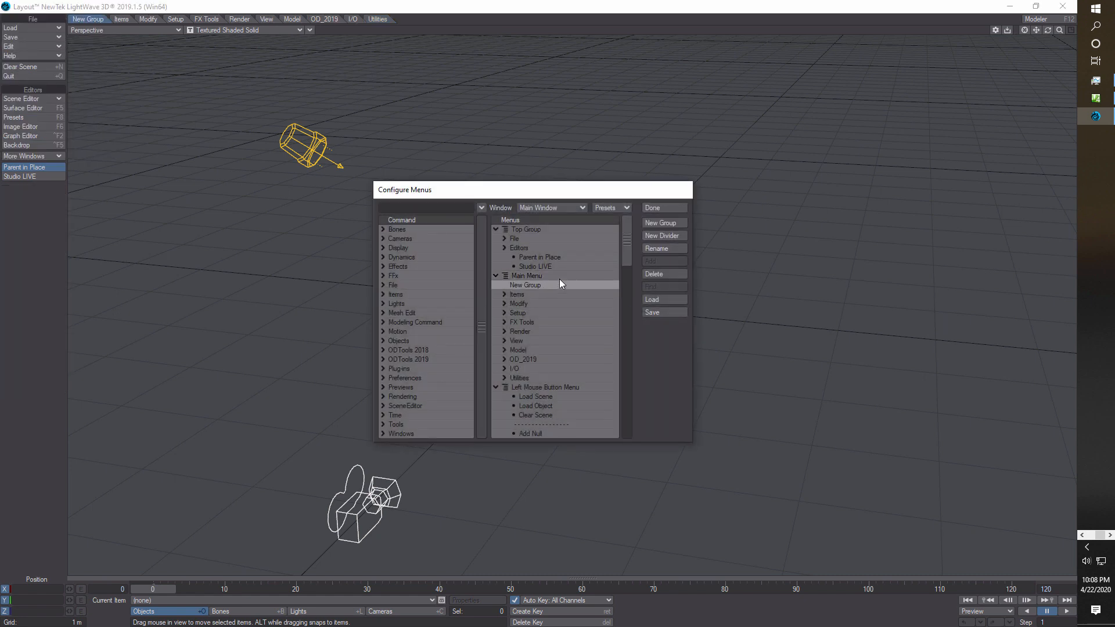
{"action": "left_click", "coordinate": [671, 248]}
{"action": "type", "text": "M"}
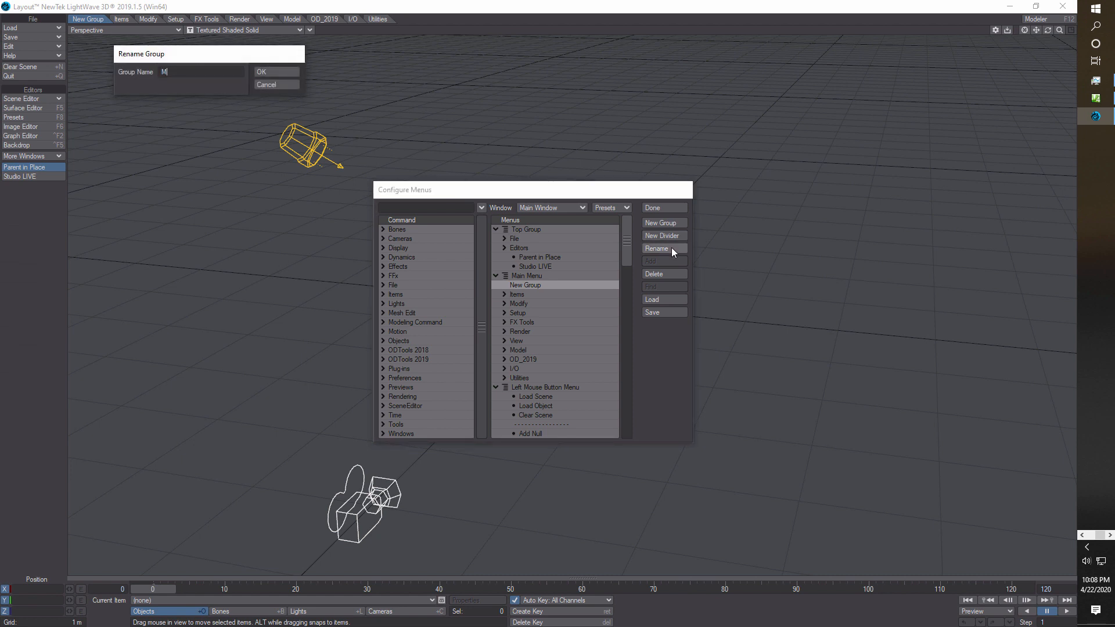
{"action": "type", "text": "y Scripts"}
{"action": "left_click", "coordinate": [291, 71]}
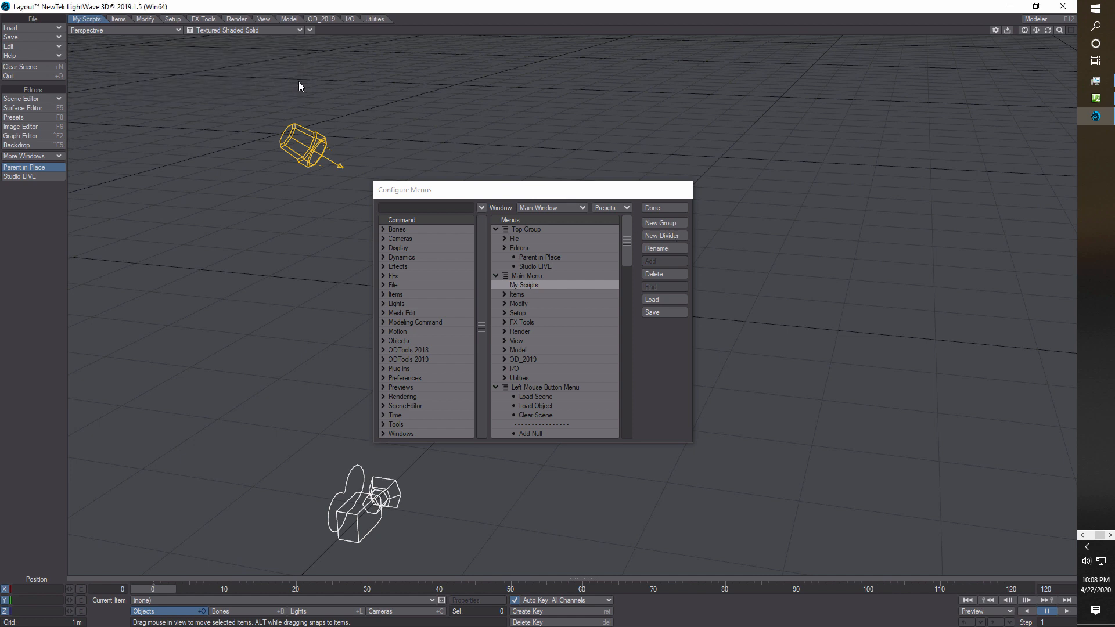
Move the My Scripts group to the end of Main Menu, after Utilities, and close the menu configuration.
{"action": "left_click", "coordinate": [533, 284]}
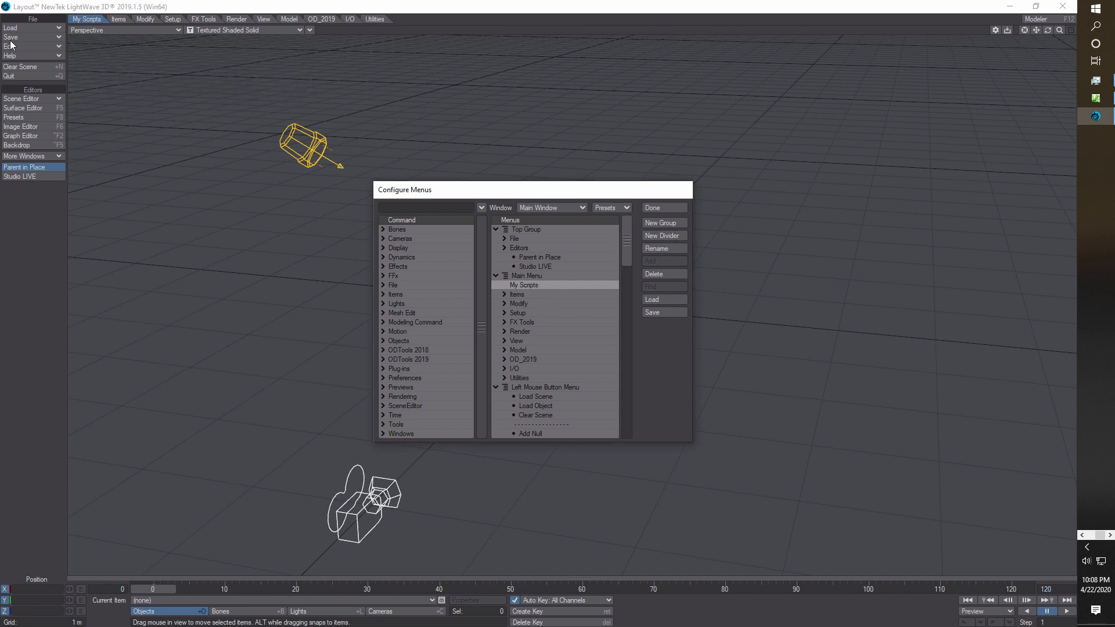
{"action": "left_click_drag", "start_coordinate": [532, 288], "coordinate": [530, 312]}
{"action": "left_click_drag", "start_coordinate": [531, 305], "coordinate": [527, 381]}
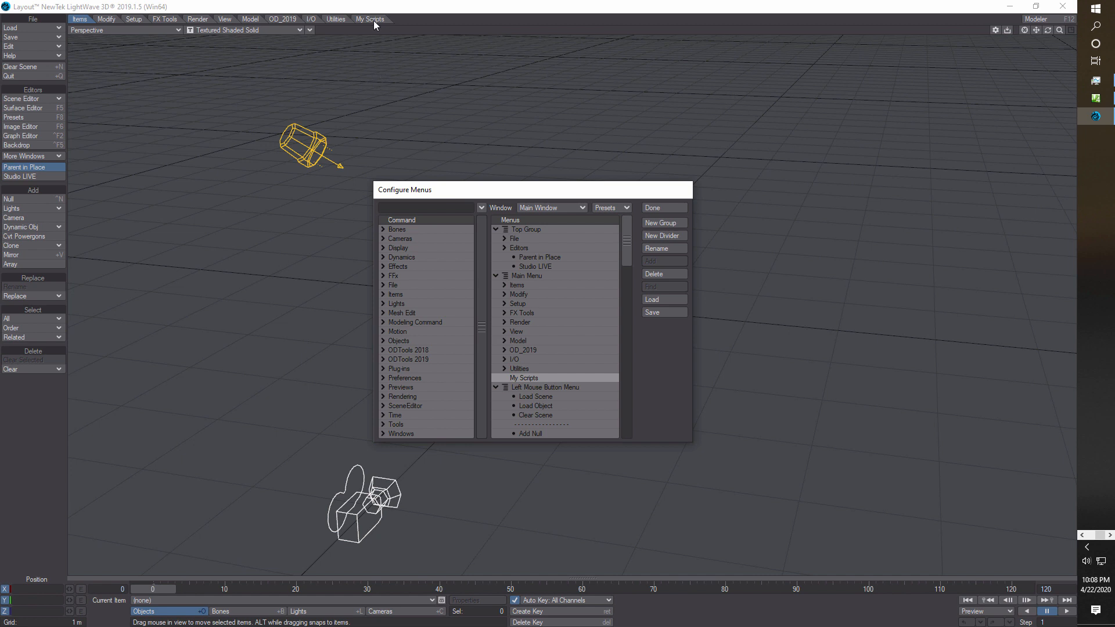
{"action": "left_click", "coordinate": [663, 208]}
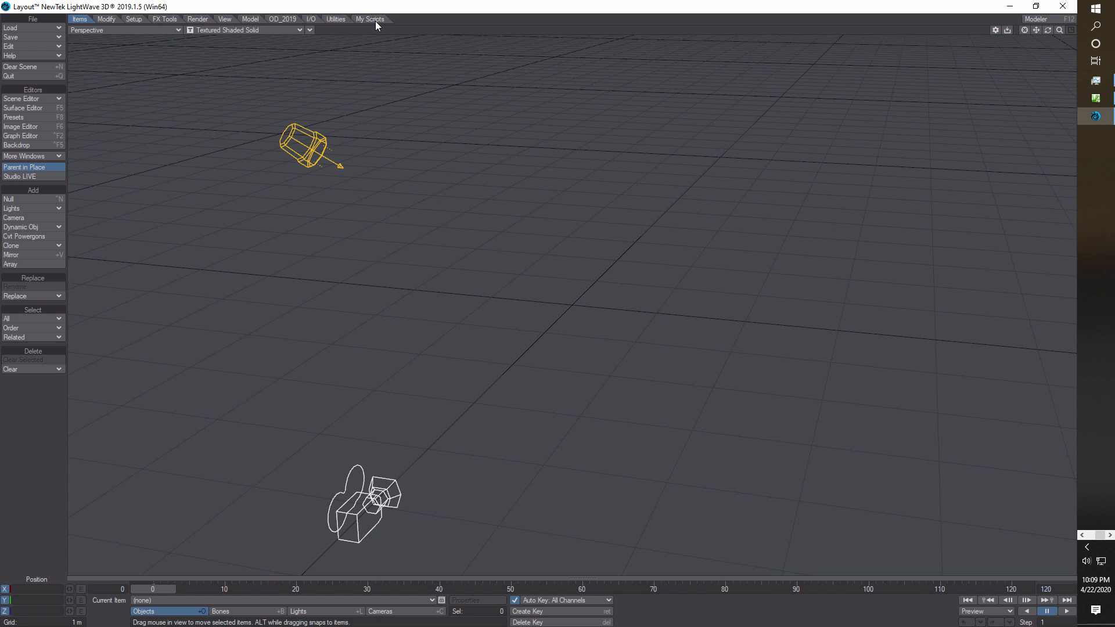
Add the GridSpread script from the Desktop as a plugin.
{"action": "left_click", "coordinate": [336, 19]}
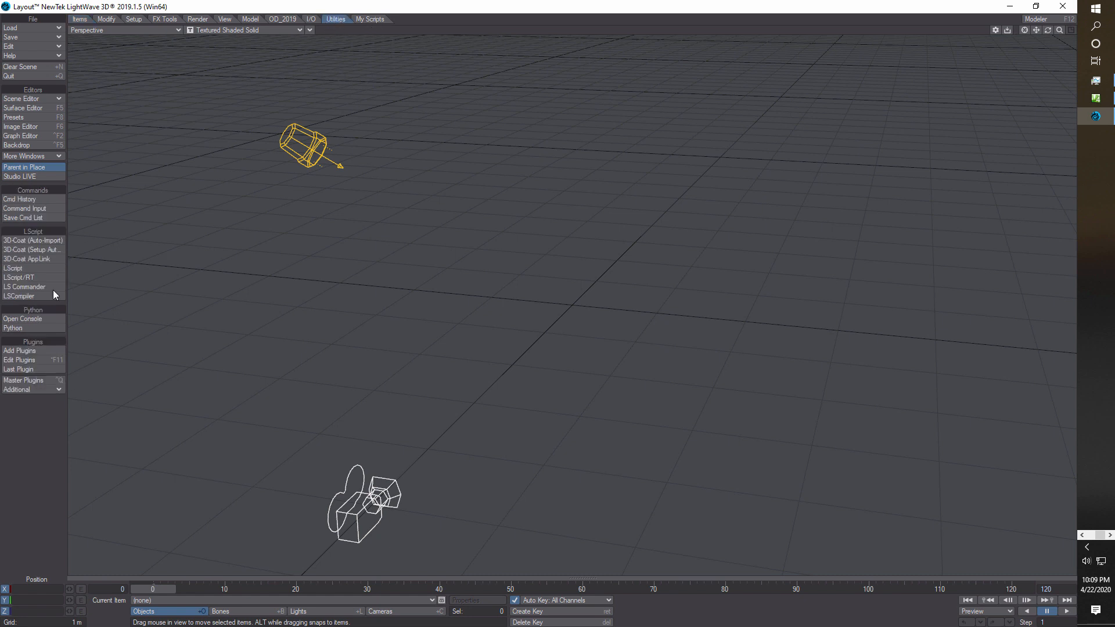
{"action": "left_click", "coordinate": [23, 351]}
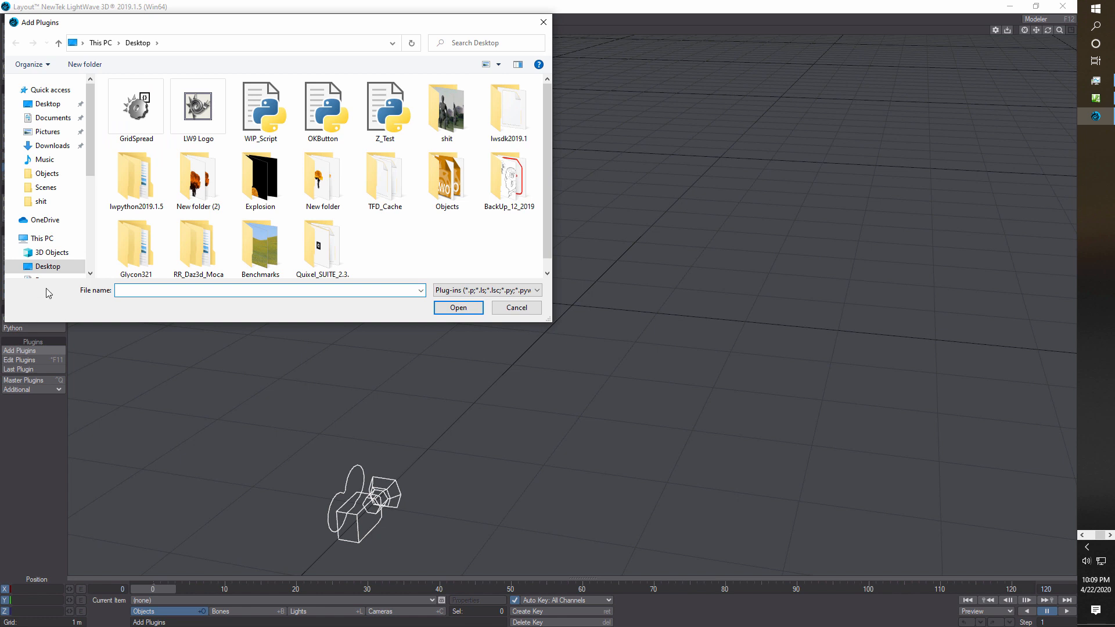
{"action": "left_click", "coordinate": [136, 121]}
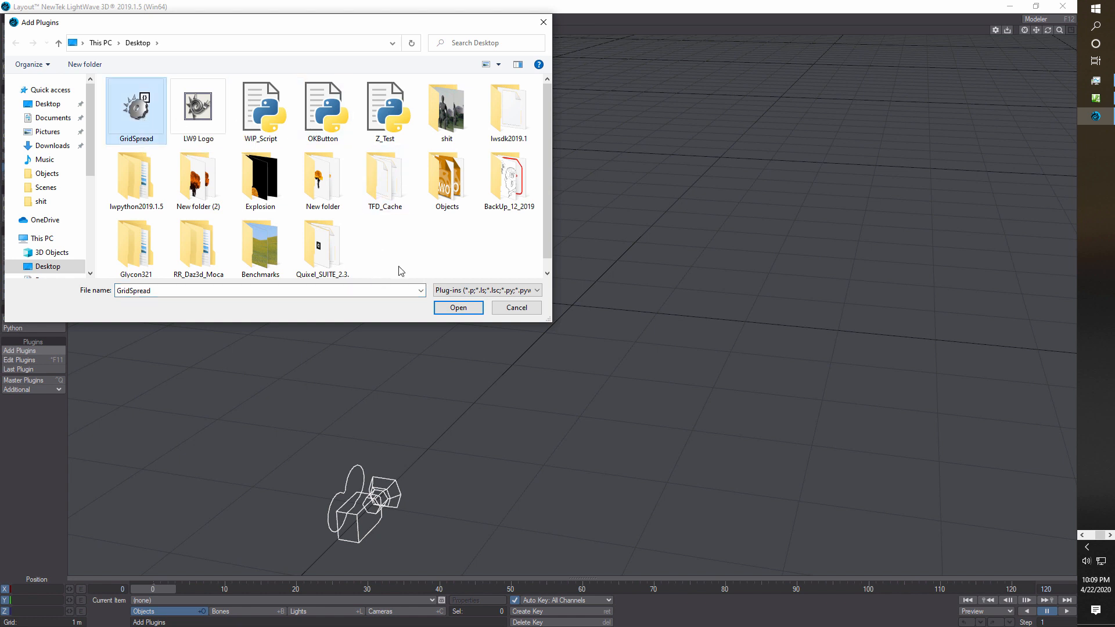
{"action": "left_click", "coordinate": [457, 308]}
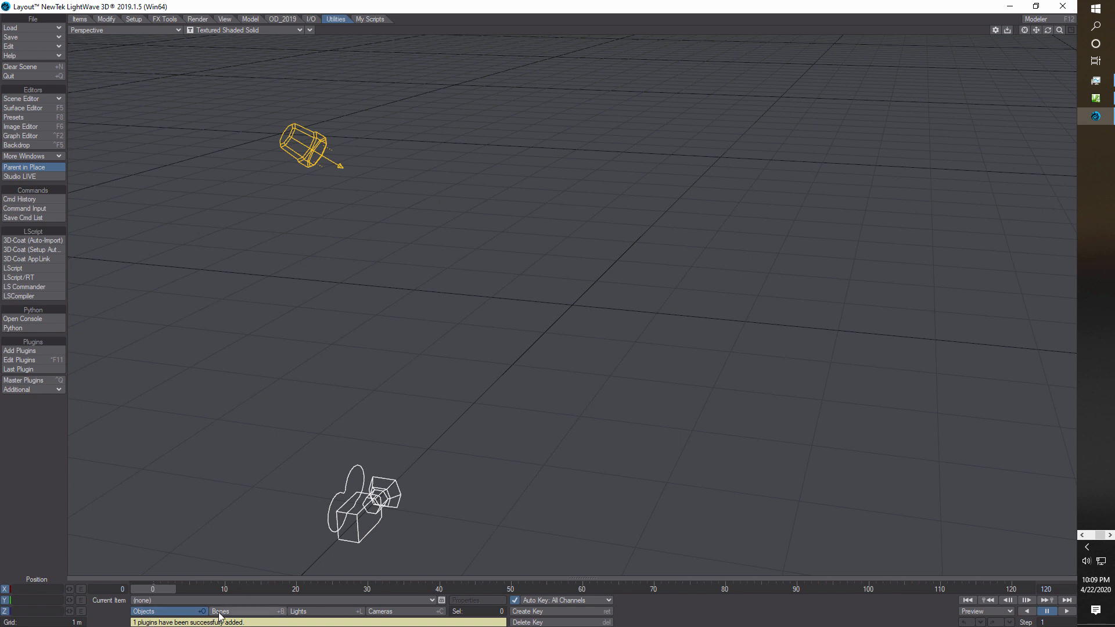
Find the Grid Spread command by filtering for "grid" in the menu configuration and add it to the My Scripts group.
{"action": "left_click", "coordinate": [366, 23]}
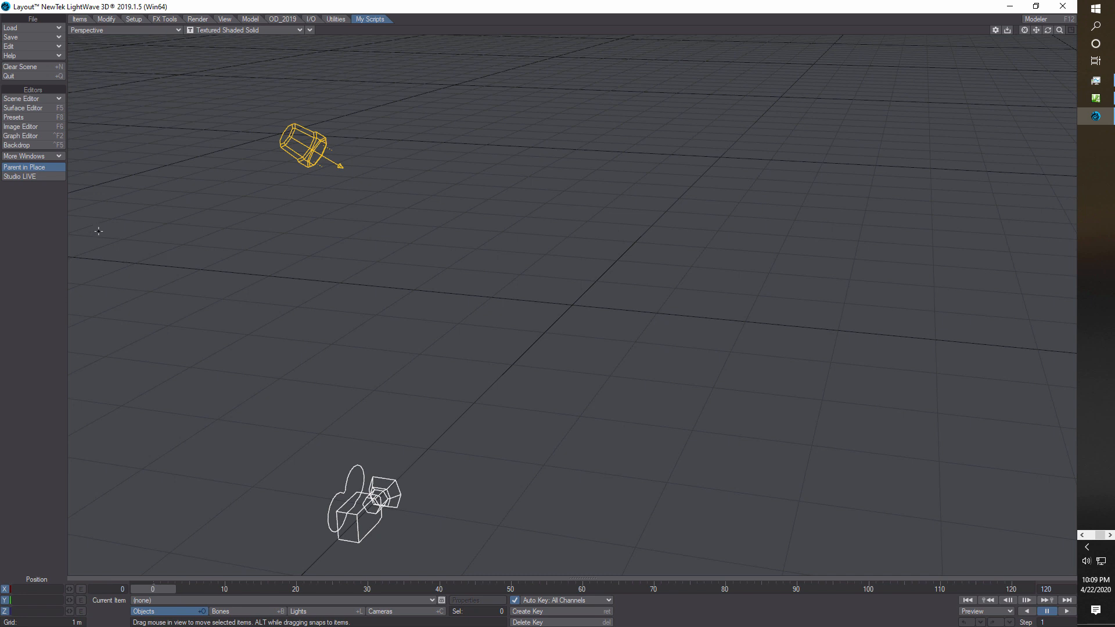
{"action": "left_click", "coordinate": [33, 46]}
{"action": "left_click", "coordinate": [33, 45]}
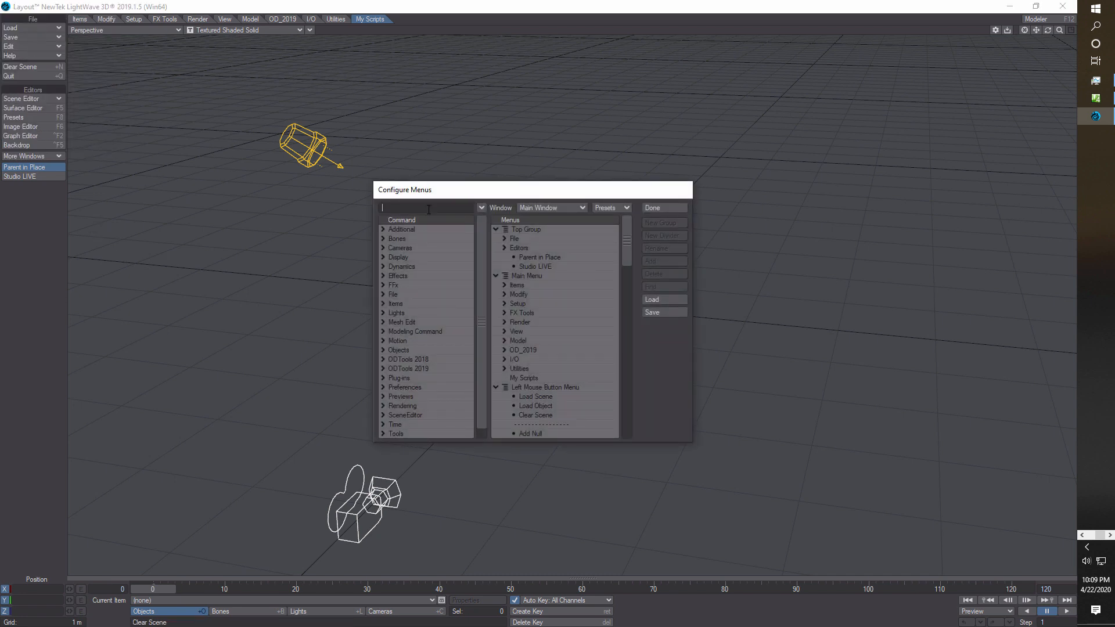
{"action": "type", "text": "gr"}
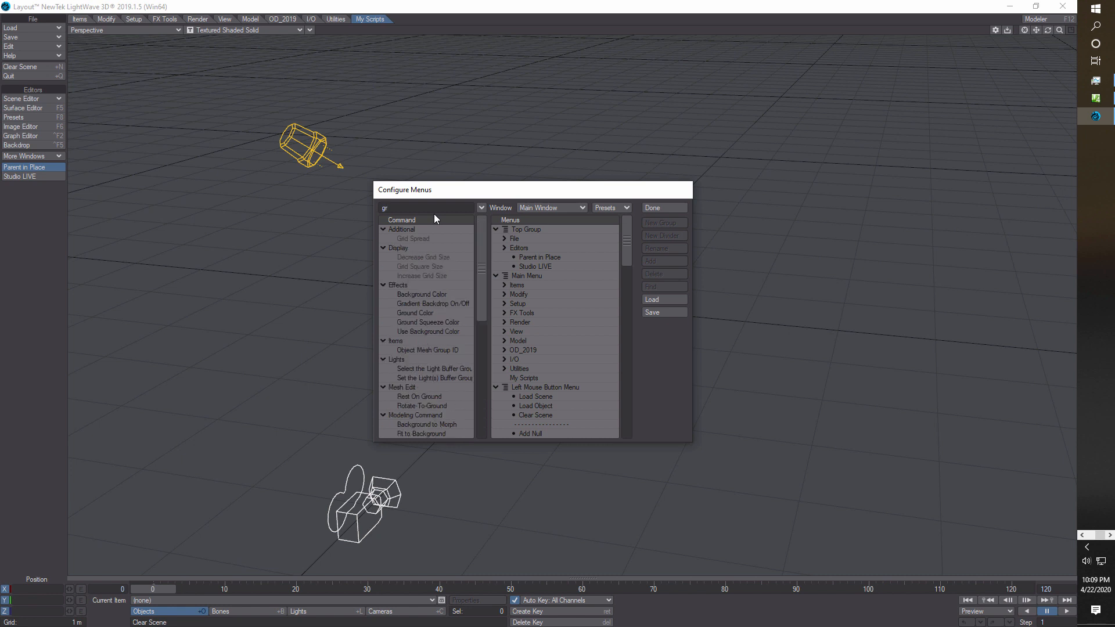
{"action": "type", "text": "id"}
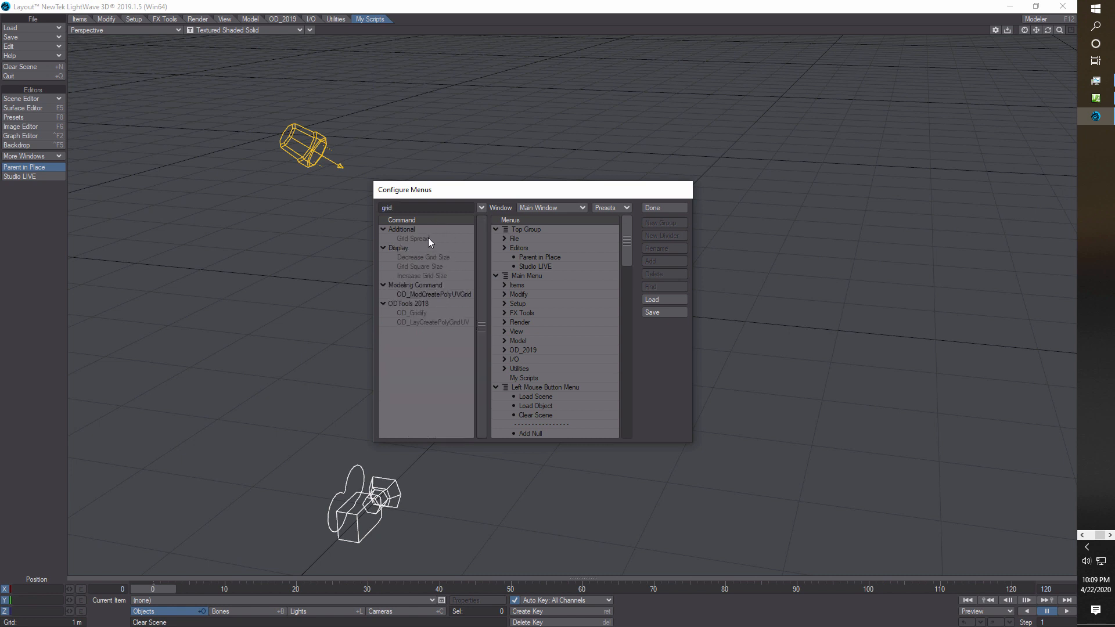
{"action": "left_click", "coordinate": [429, 238]}
{"action": "left_click_drag", "start_coordinate": [426, 238], "coordinate": [525, 377]}
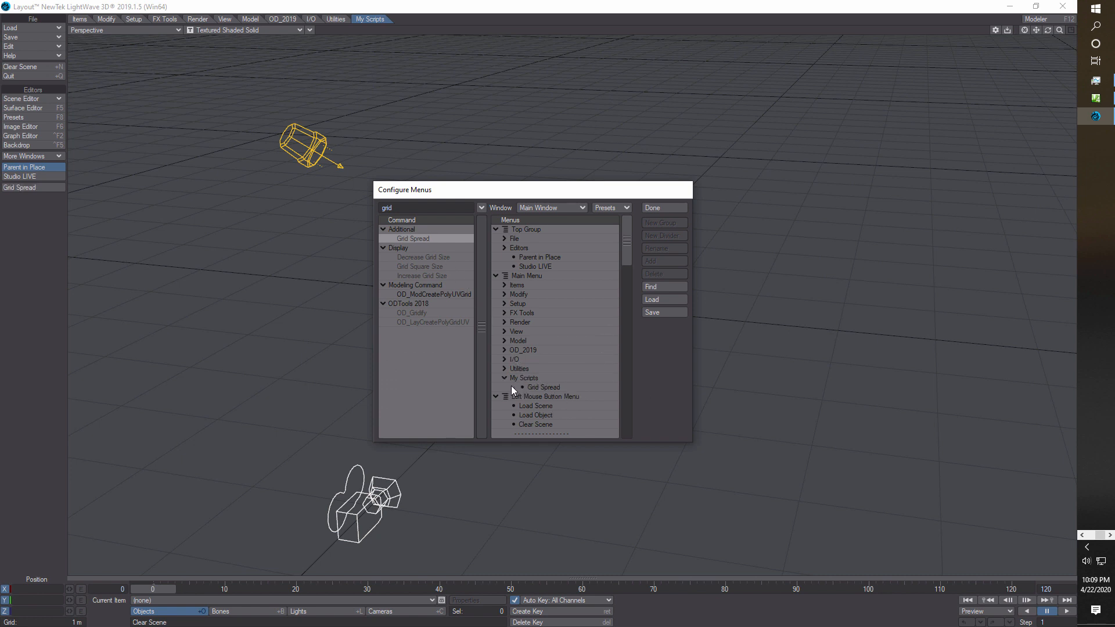
{"action": "left_click", "coordinate": [665, 207]}
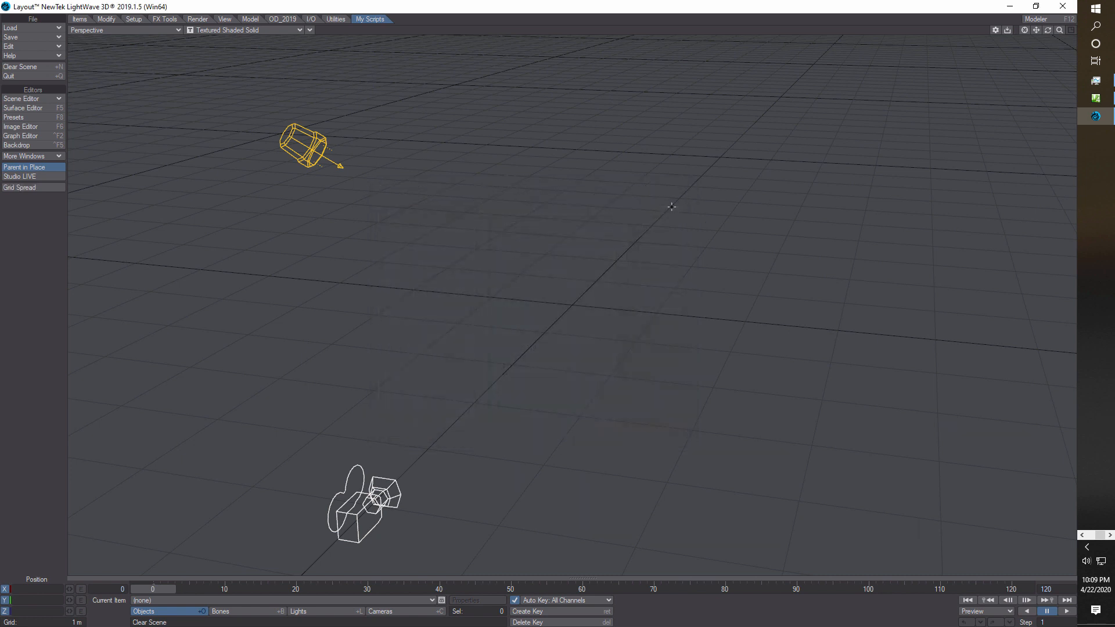
{"action": "left_click", "coordinate": [336, 19]}
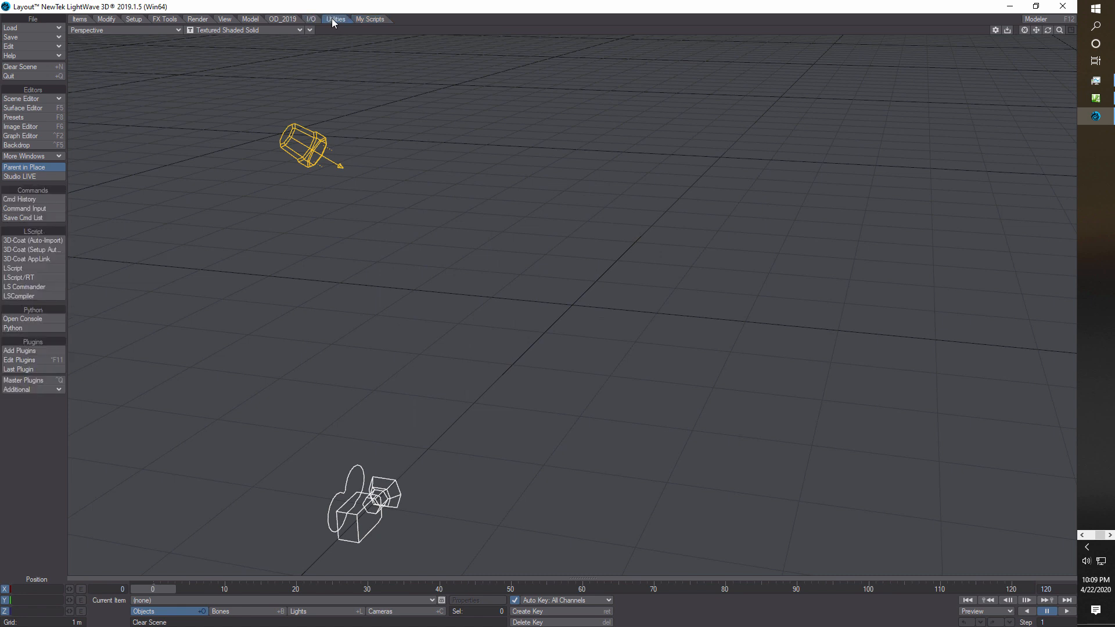
{"action": "left_click", "coordinate": [379, 19]}
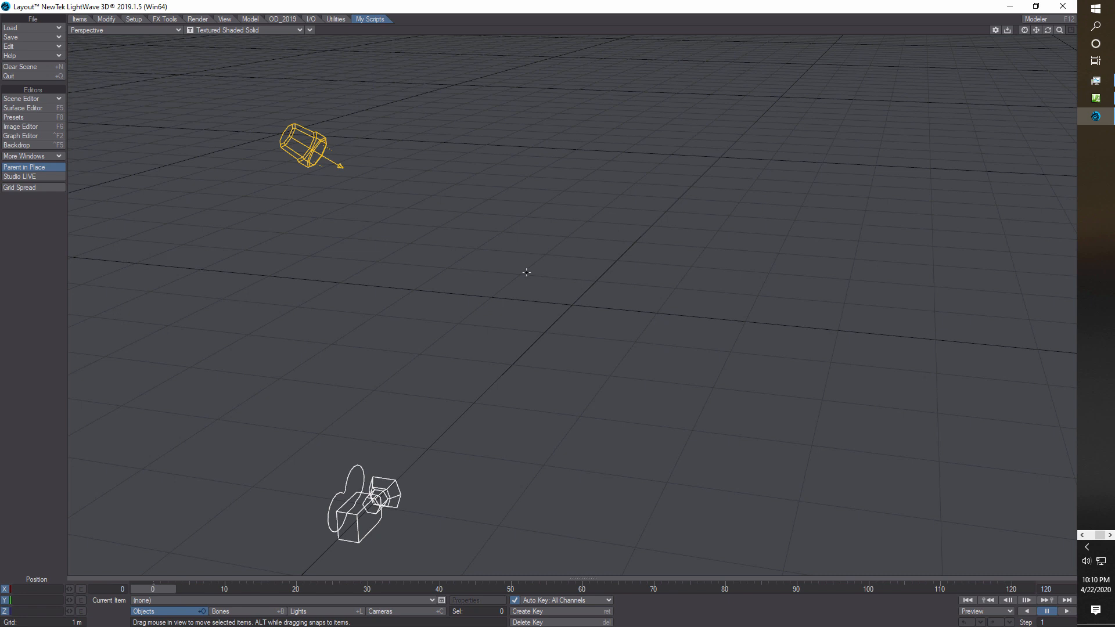
Add two null objects with the default name and move the second about 1.6 m along the X axis.
{"action": "left_click", "coordinate": [80, 19]}
{"action": "left_click", "coordinate": [32, 200]}
{"action": "left_click", "coordinate": [308, 72]}
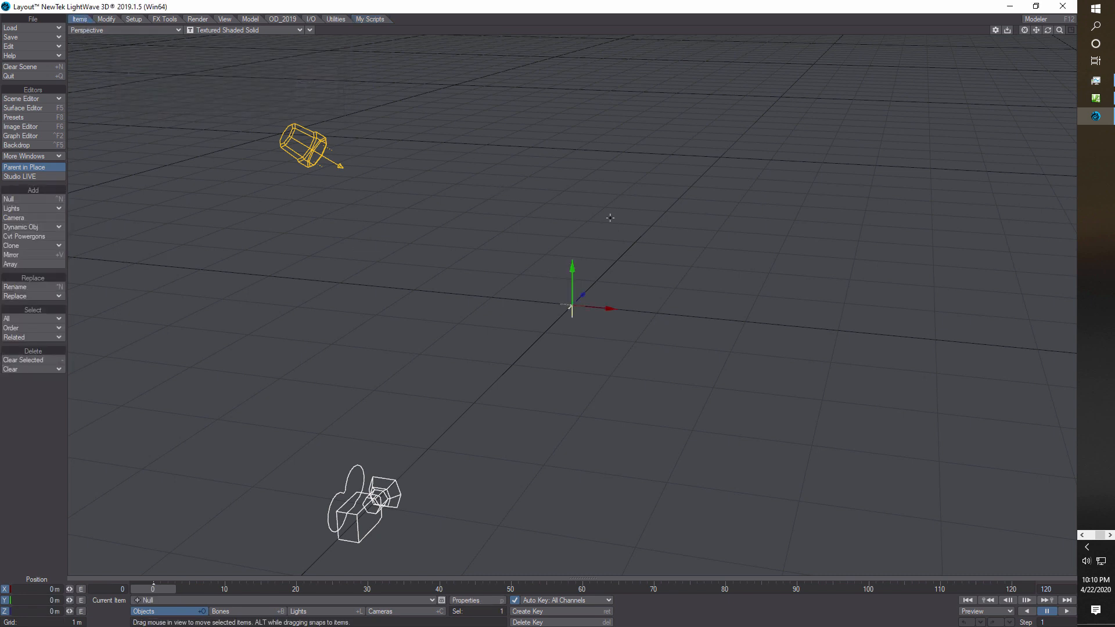
{"action": "left_click", "coordinate": [32, 199]}
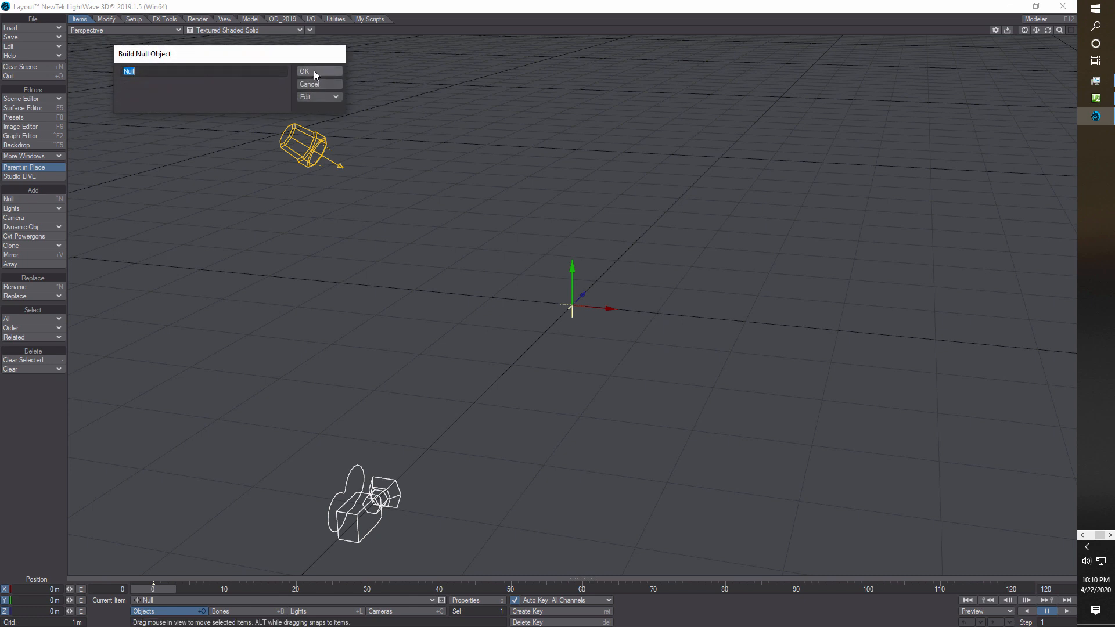
{"action": "left_click", "coordinate": [308, 73]}
{"action": "left_click_drag", "start_coordinate": [693, 316], "coordinate": [749, 322]}
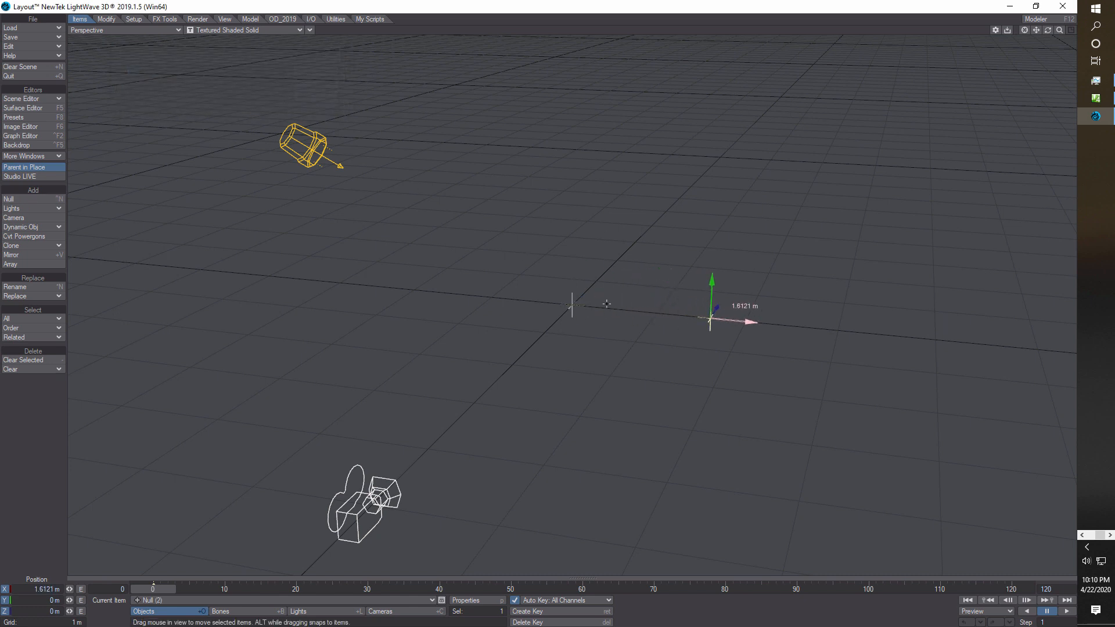
Add a third null with the default name and move it to about 2.27 m along the X axis.
{"action": "left_click", "coordinate": [37, 199]}
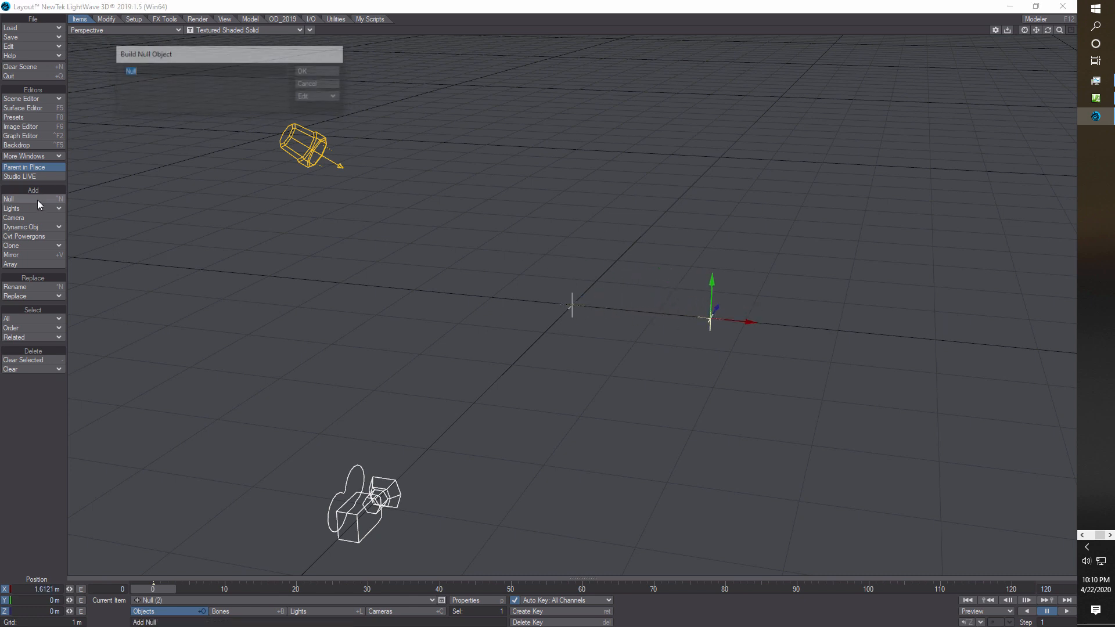
{"action": "left_click", "coordinate": [312, 70]}
{"action": "left_click_drag", "start_coordinate": [611, 309], "coordinate": [813, 328]}
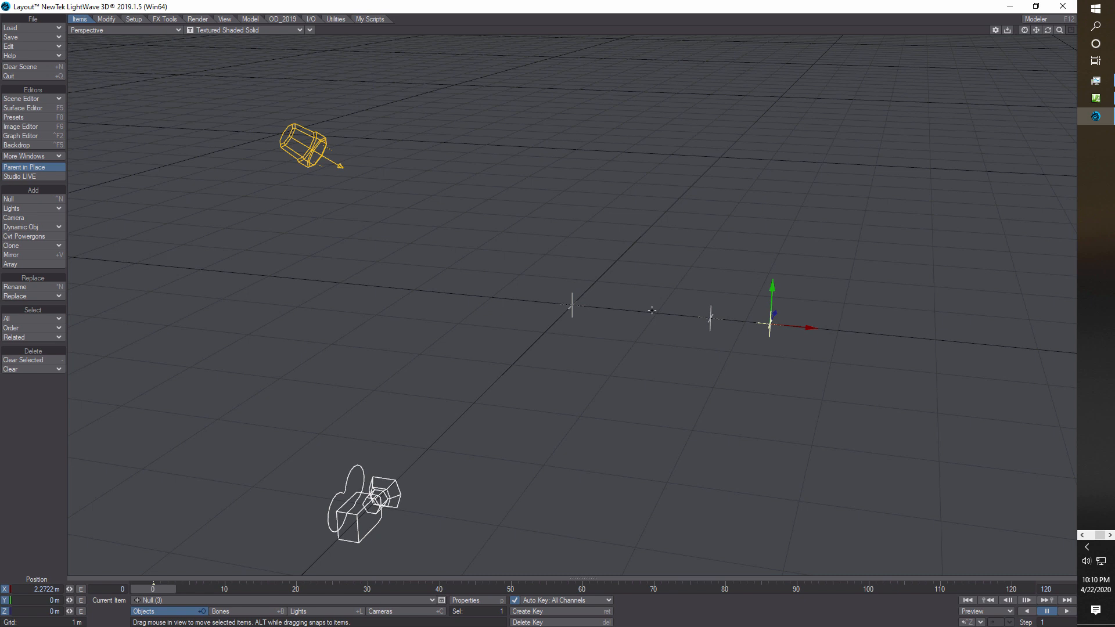
Select all three nulls and spread them along X with Grid Spread, using X Num 3 and the X-Z plane.
{"action": "left_click", "coordinate": [709, 318], "text": "shift"}
{"action": "left_click", "coordinate": [566, 310], "text": "shift"}
{"action": "left_click", "coordinate": [374, 20]}
{"action": "left_click", "coordinate": [28, 188]}
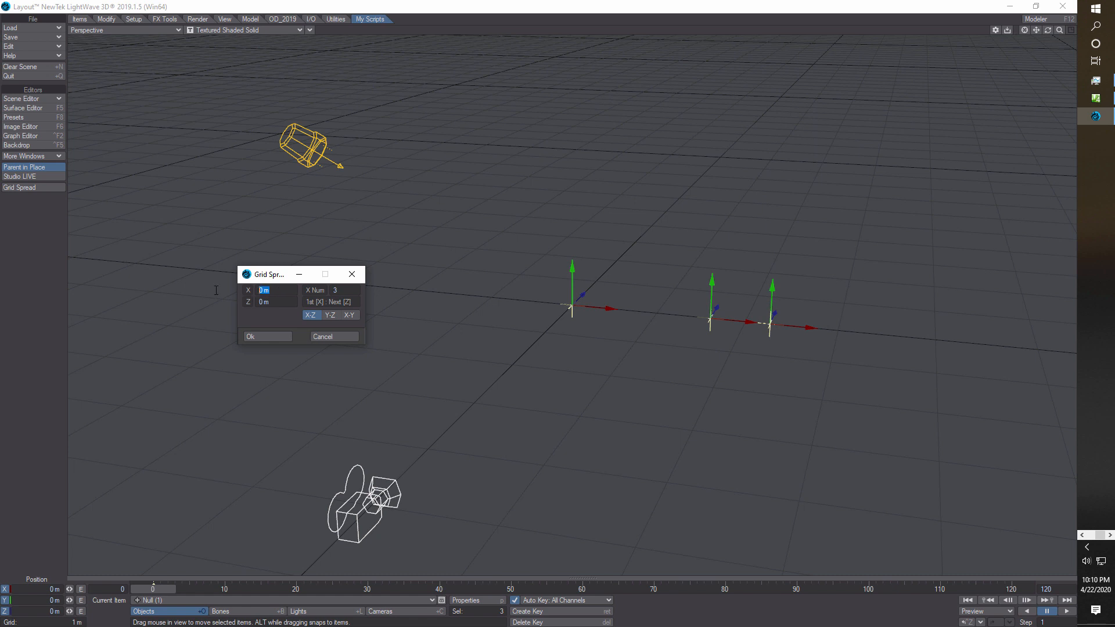
{"action": "left_click", "coordinate": [266, 335]}
{"action": "left_click_drag", "start_coordinate": [1060, 32], "coordinate": [944, 31]}
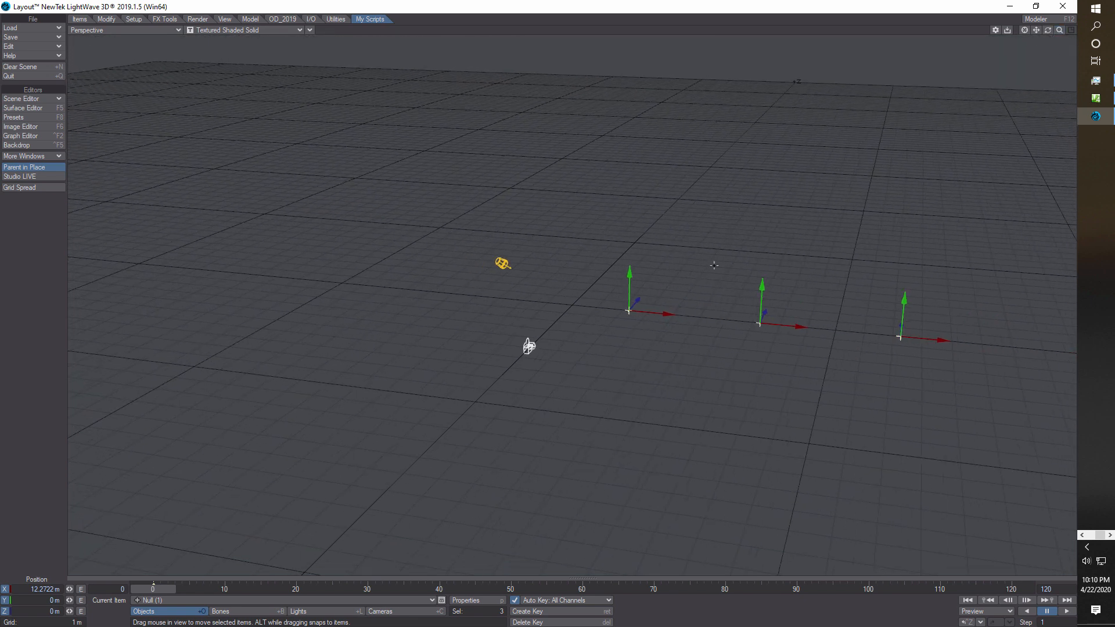